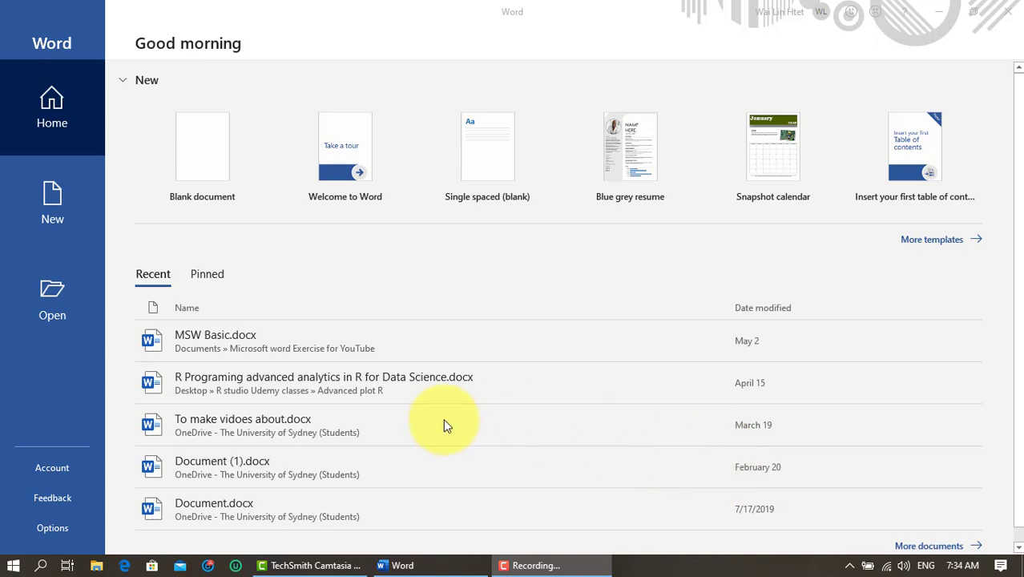
Search Windows for the "word" app, then return to the open Word start screen.
{"action": "left_click", "coordinate": [42, 566]}
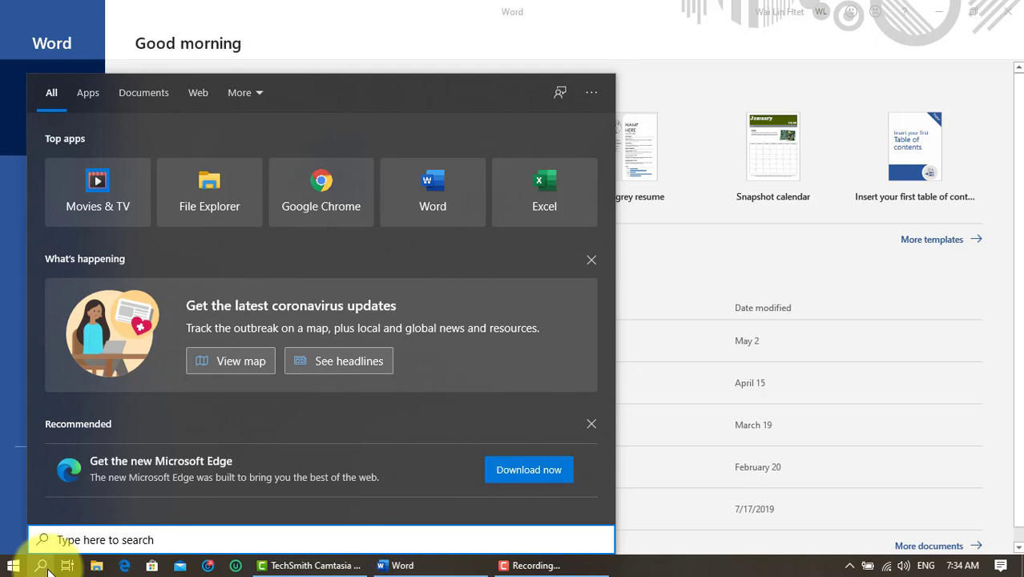
{"action": "type", "text": "word"}
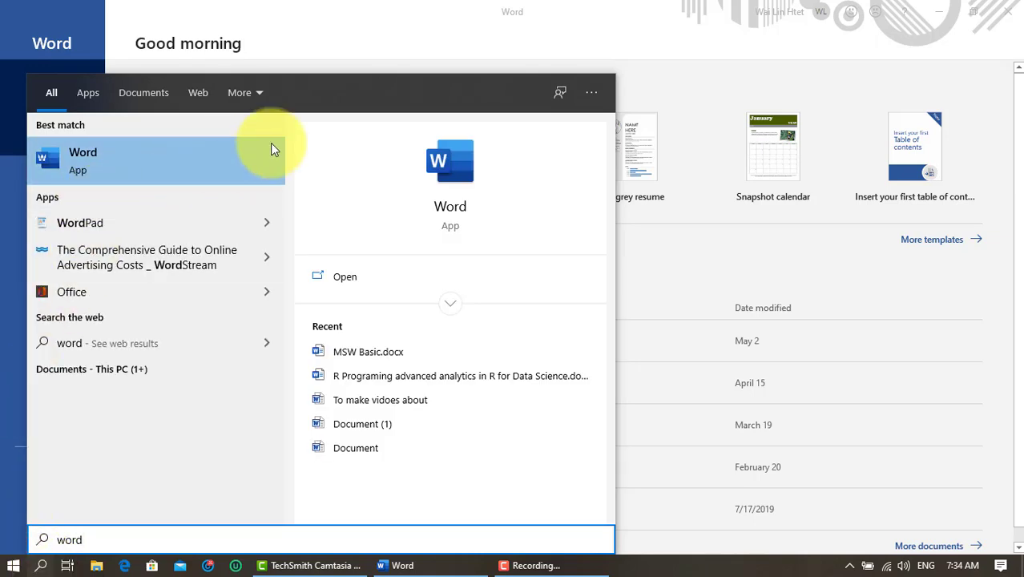
{"action": "left_click", "coordinate": [348, 36]}
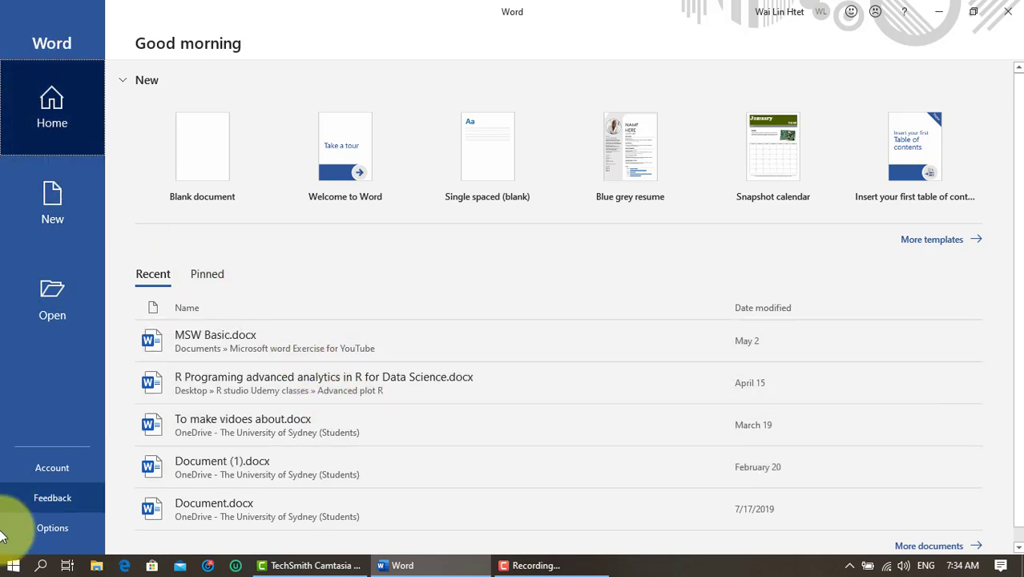
Examine the range of templates offered for creating a new document.
{"action": "left_click", "coordinate": [72, 218]}
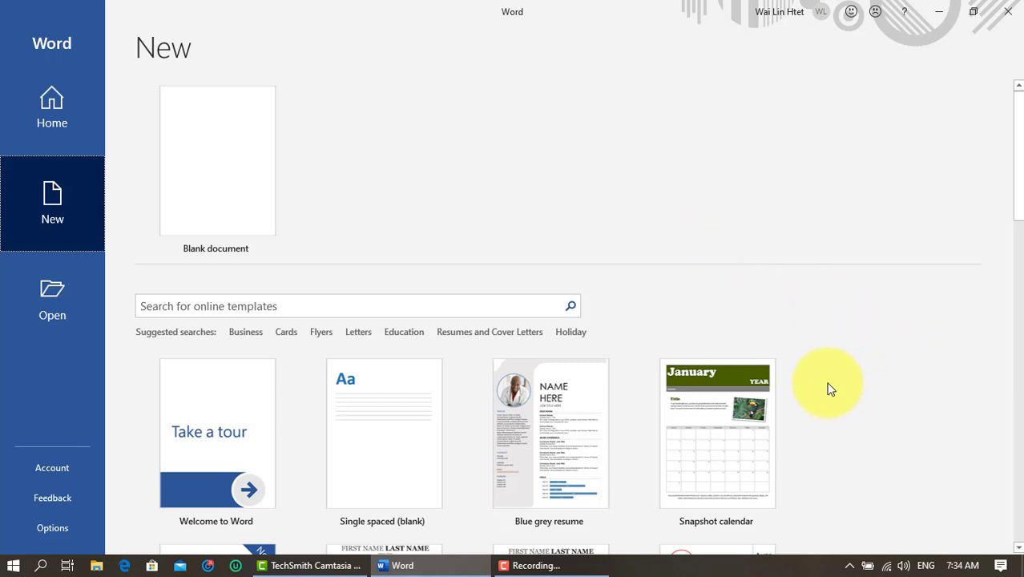
{"action": "scroll", "coordinate": [679, 382], "scroll_direction": "down", "scroll_amount": 4}
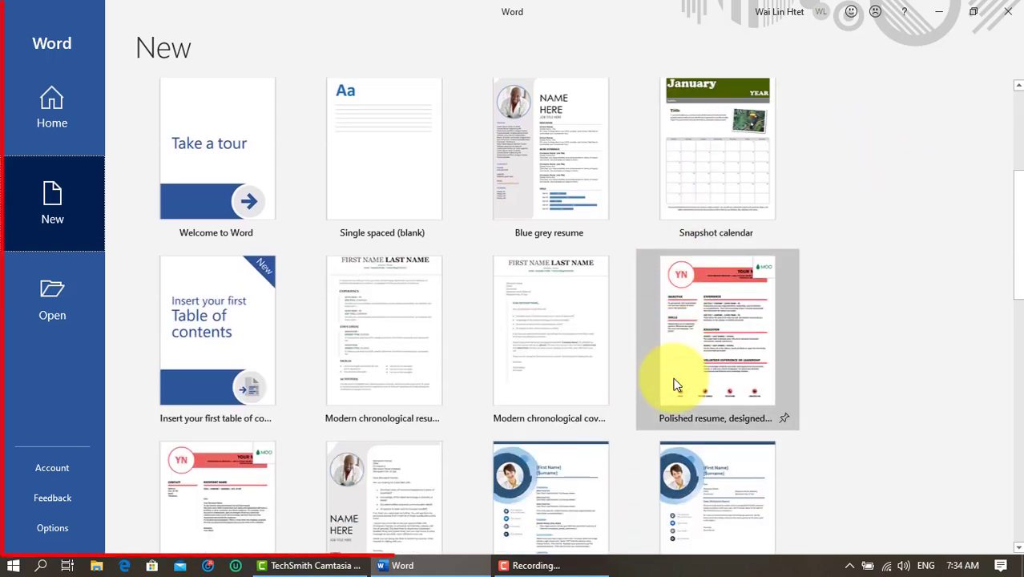
{"action": "scroll", "coordinate": [673, 385], "scroll_direction": "down", "scroll_amount": 4}
{"action": "scroll", "coordinate": [673, 385], "scroll_direction": "up", "scroll_amount": 4}
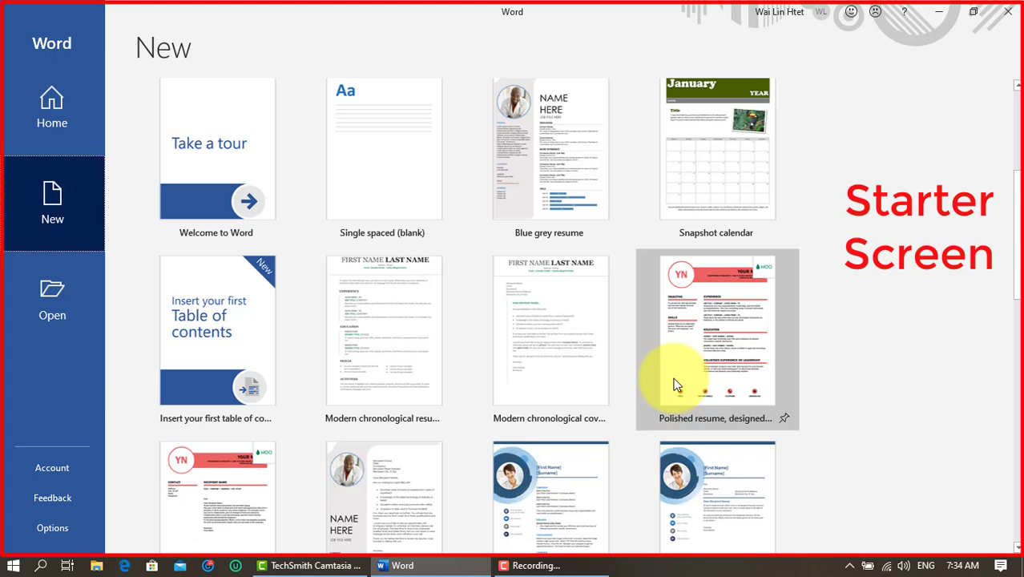
{"action": "scroll", "coordinate": [675, 385], "scroll_direction": "up", "scroll_amount": 2}
{"action": "scroll", "coordinate": [676, 384], "scroll_direction": "up", "scroll_amount": 2}
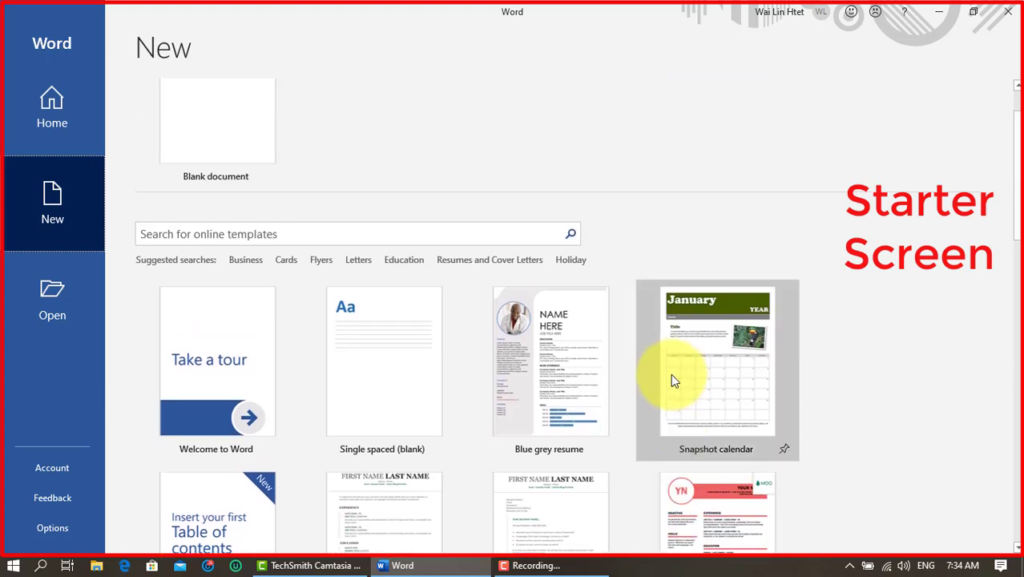
{"action": "scroll", "coordinate": [671, 373], "scroll_direction": "up", "scroll_amount": 1}
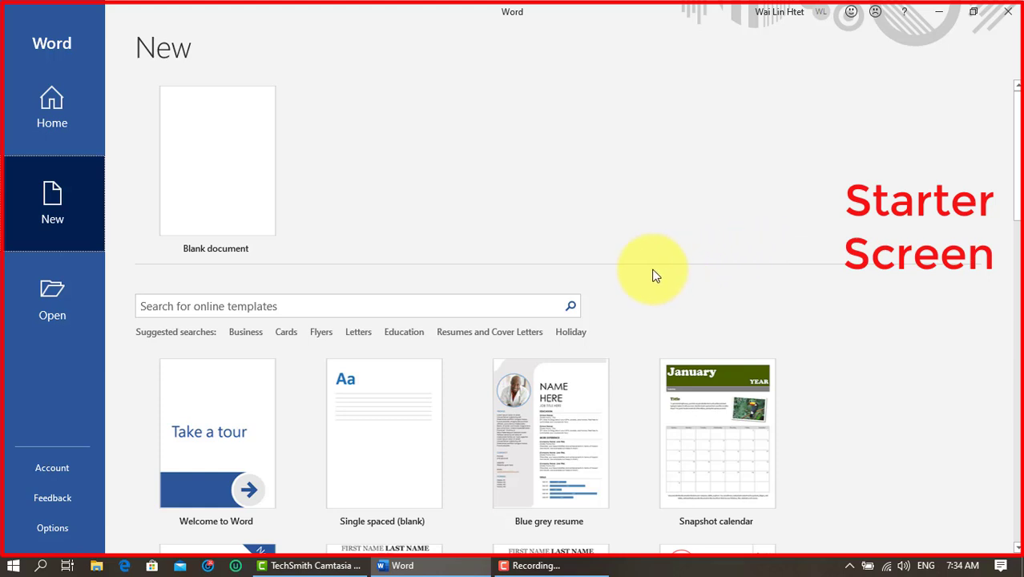
View the online templates suggested for Resumes and Cover Letters and for Business, returning to the full template list after each.
{"action": "left_click", "coordinate": [482, 338]}
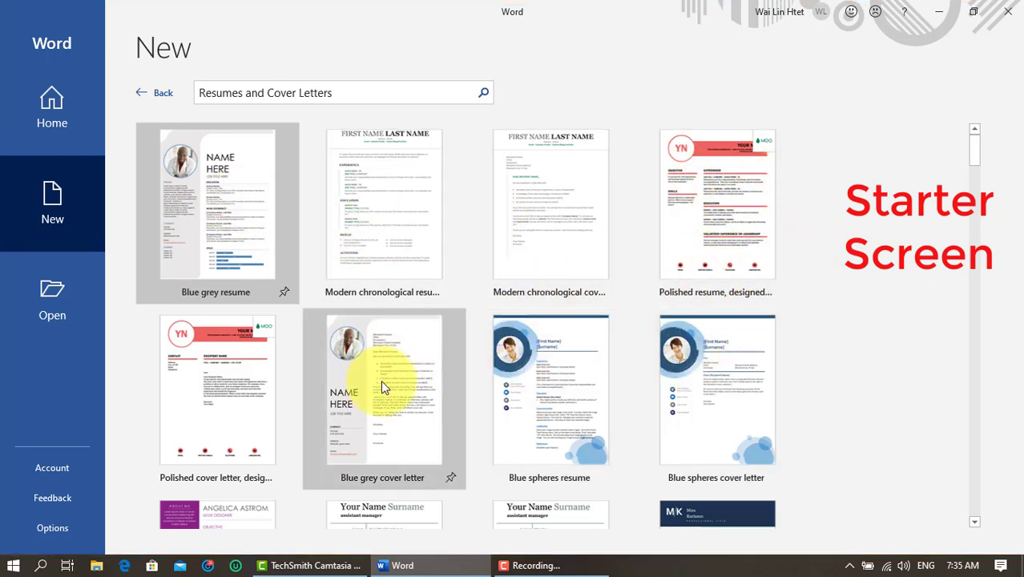
{"action": "left_click", "coordinate": [142, 92]}
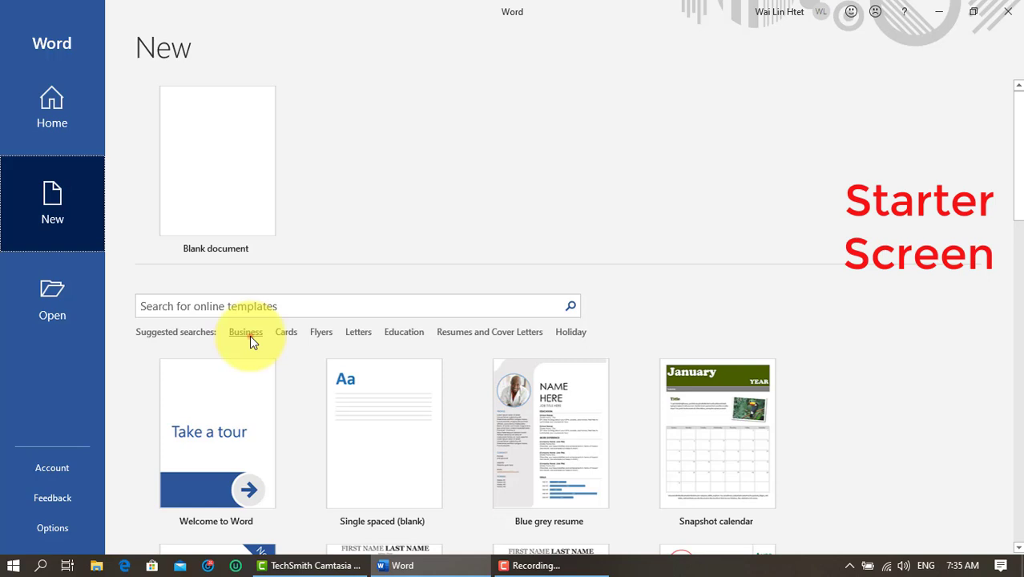
{"action": "left_click", "coordinate": [250, 335]}
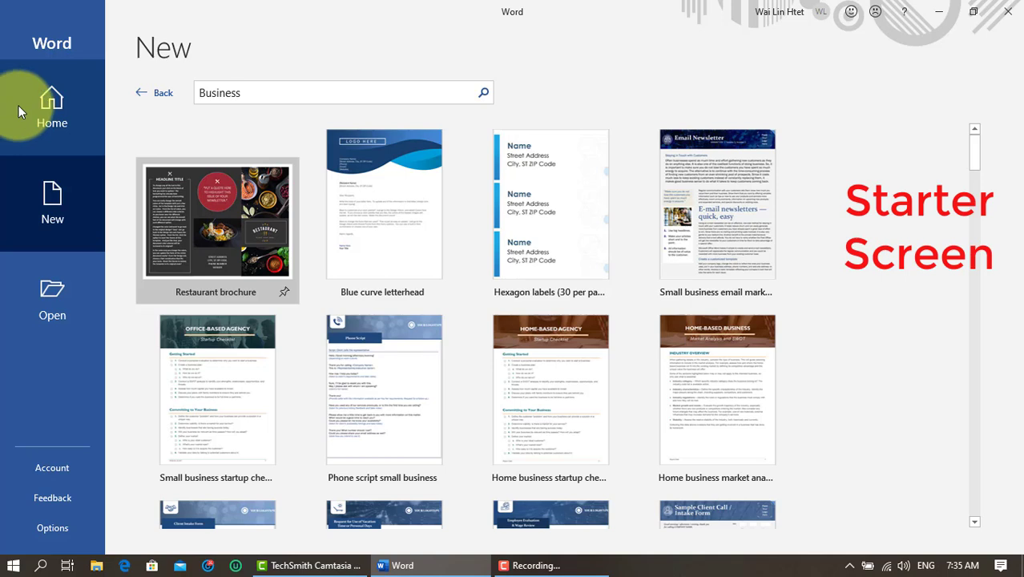
{"action": "left_click", "coordinate": [164, 94]}
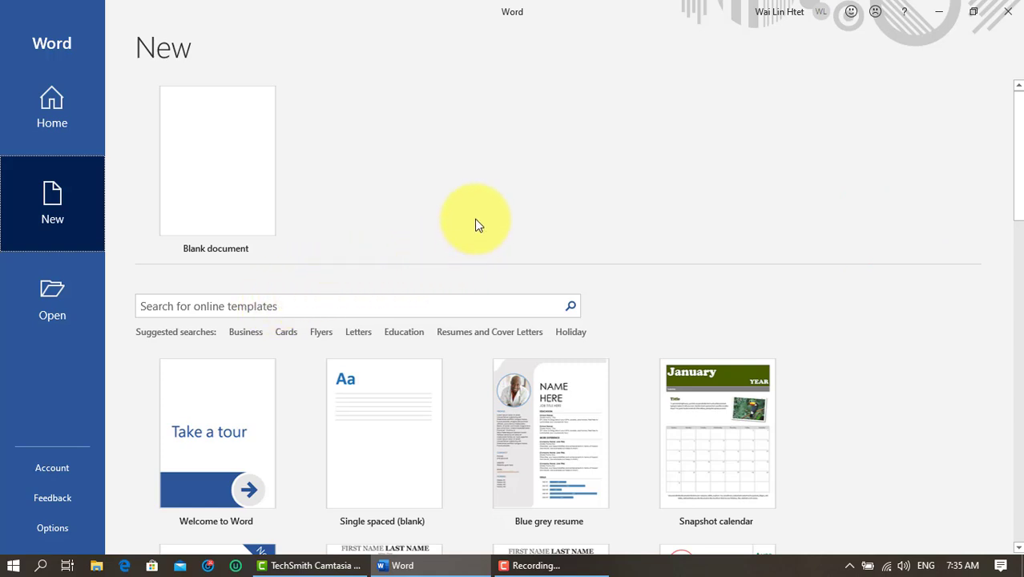
Create a blank document and view it briefly in Read Mode before returning to Print Layout.
{"action": "left_click", "coordinate": [251, 161]}
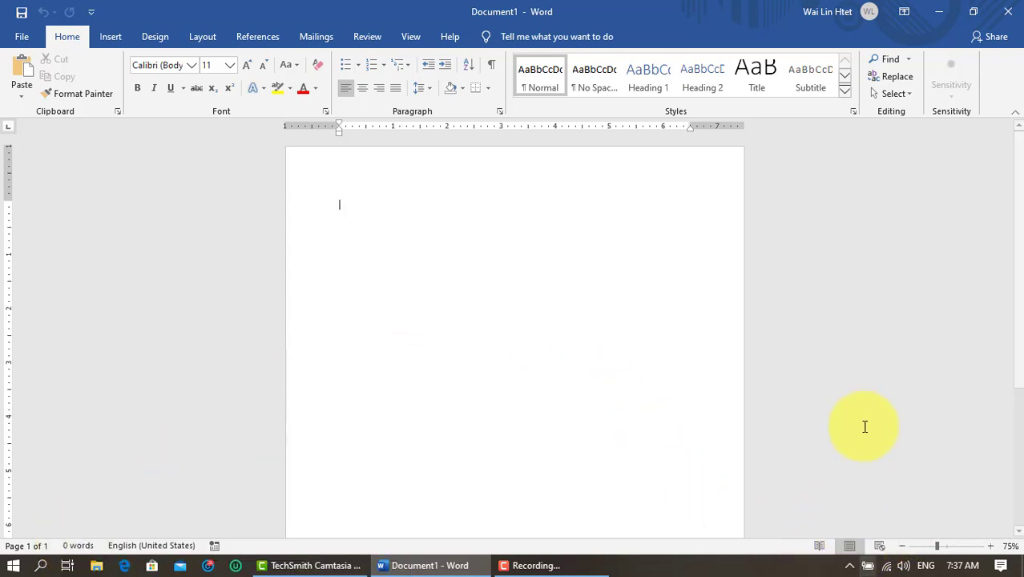
{"action": "left_click", "coordinate": [818, 548]}
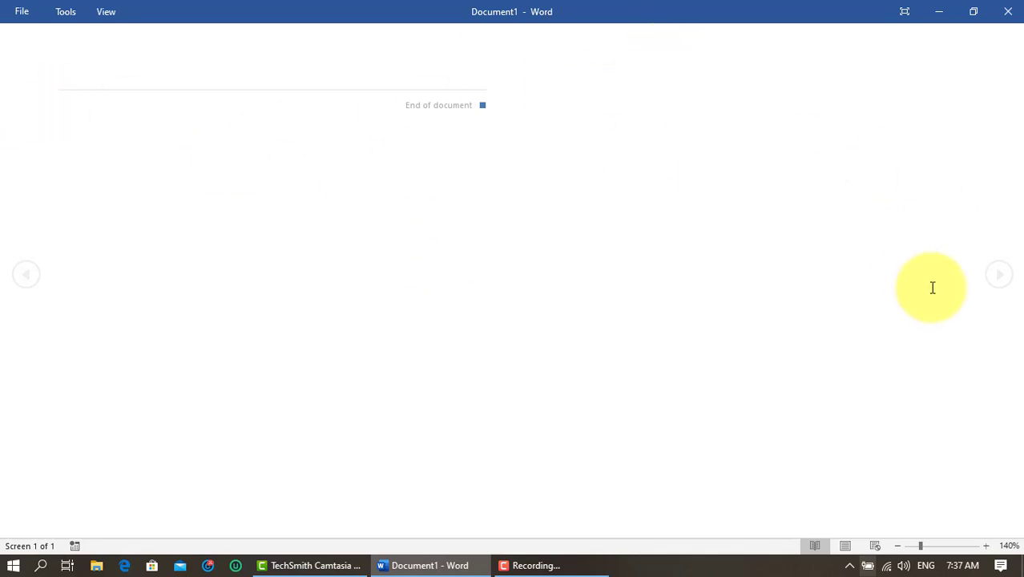
{"action": "left_click", "coordinate": [846, 549]}
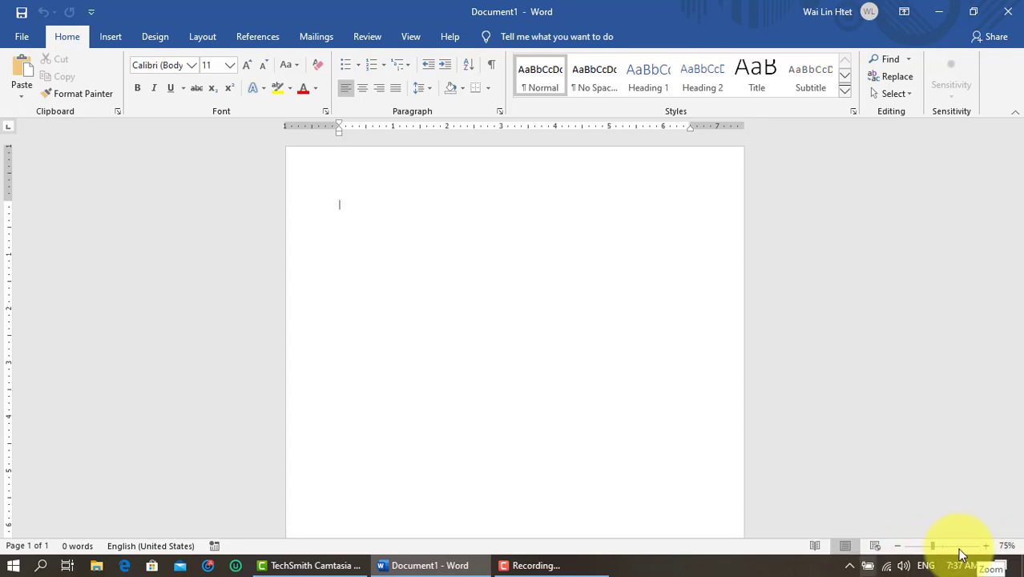
Zoom the page in to 120% and back out to 90%.
{"action": "left_click", "coordinate": [986, 545]}
{"action": "left_click", "coordinate": [986, 546]}
{"action": "left_click", "coordinate": [985, 546]}
{"action": "left_click", "coordinate": [986, 546]}
{"action": "left_click", "coordinate": [986, 546]}
{"action": "left_click", "coordinate": [899, 547]}
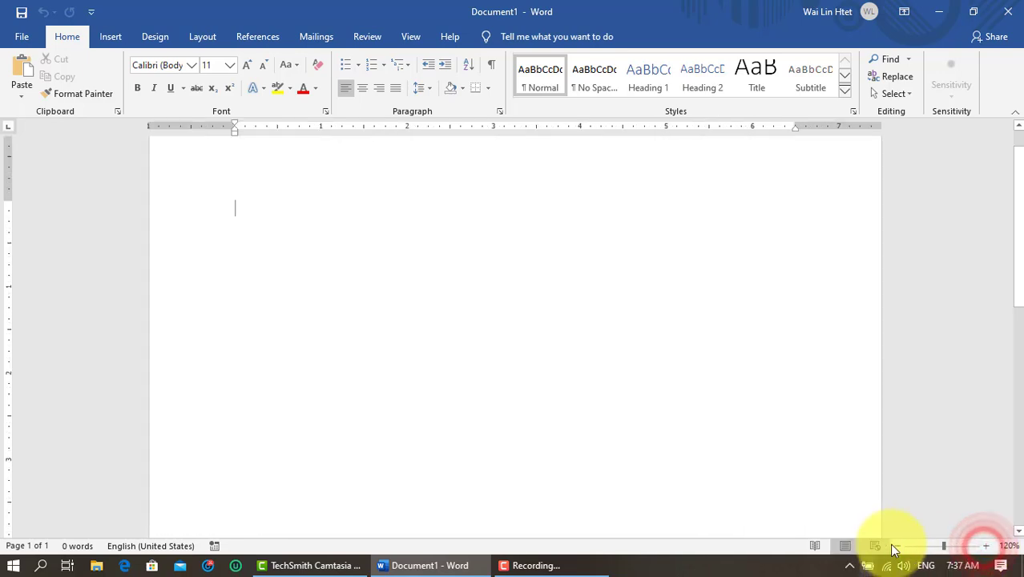
{"action": "left_click", "coordinate": [899, 547]}
{"action": "left_click", "coordinate": [900, 546]}
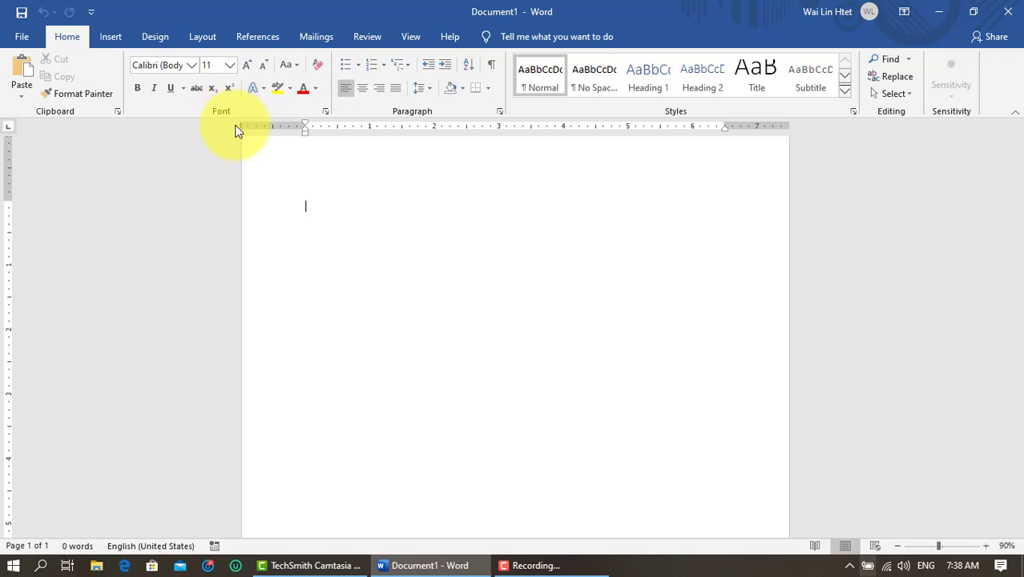
Set the document's page size to A4.
{"action": "left_click", "coordinate": [201, 37]}
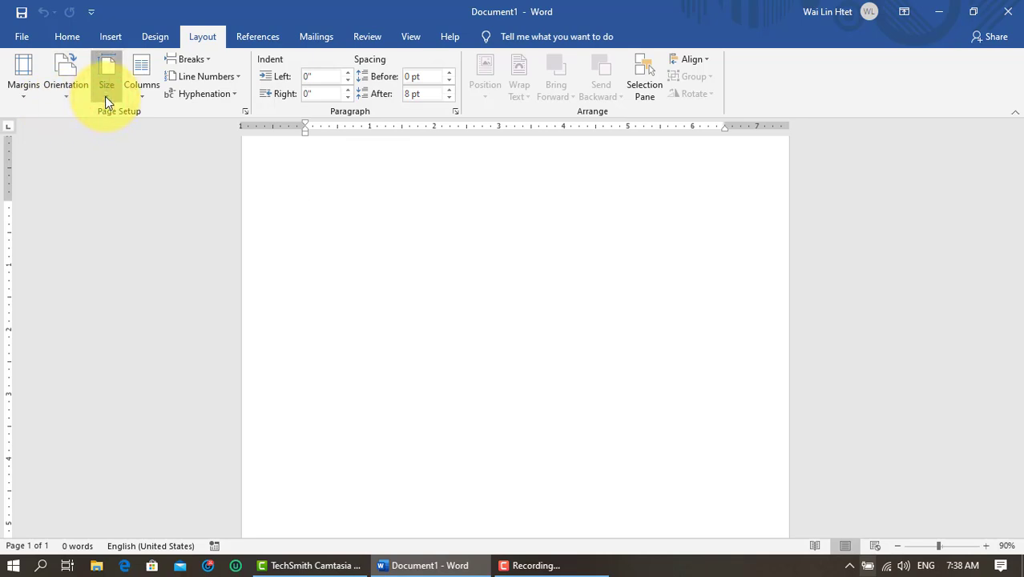
{"action": "left_click", "coordinate": [105, 96]}
{"action": "left_click", "coordinate": [152, 168]}
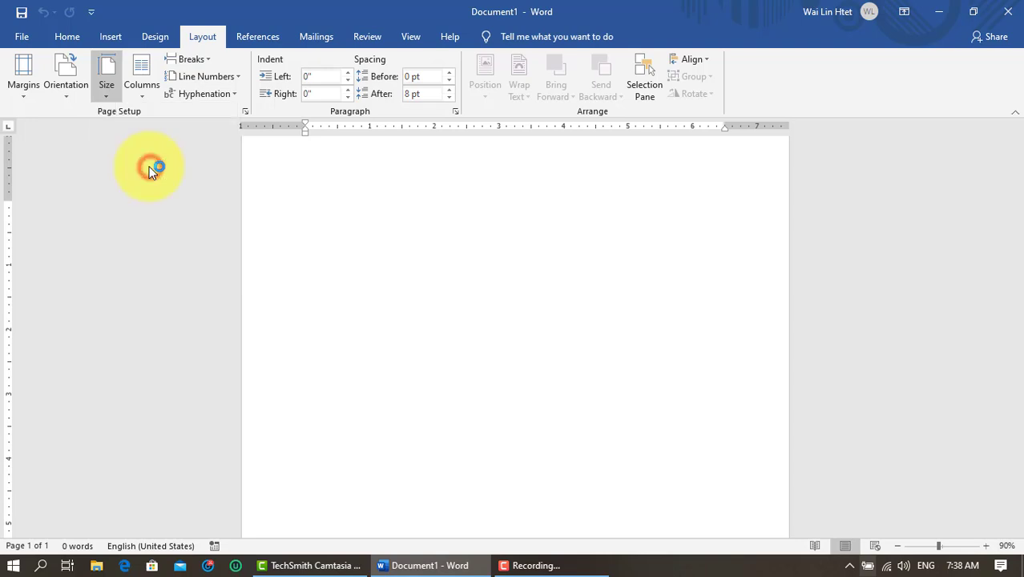
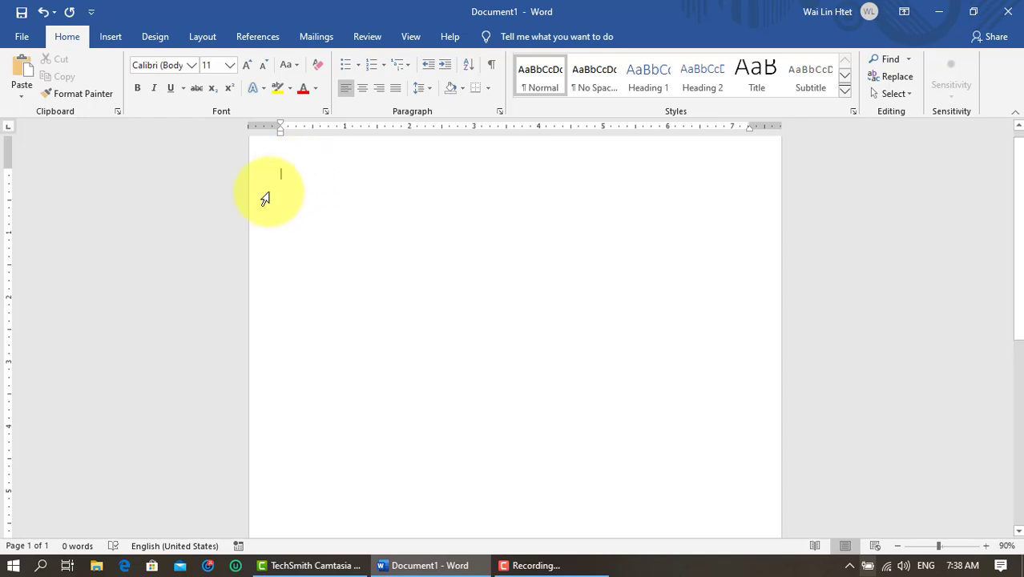
Examine the print settings and the sharing options for the document.
{"action": "left_click", "coordinate": [26, 35]}
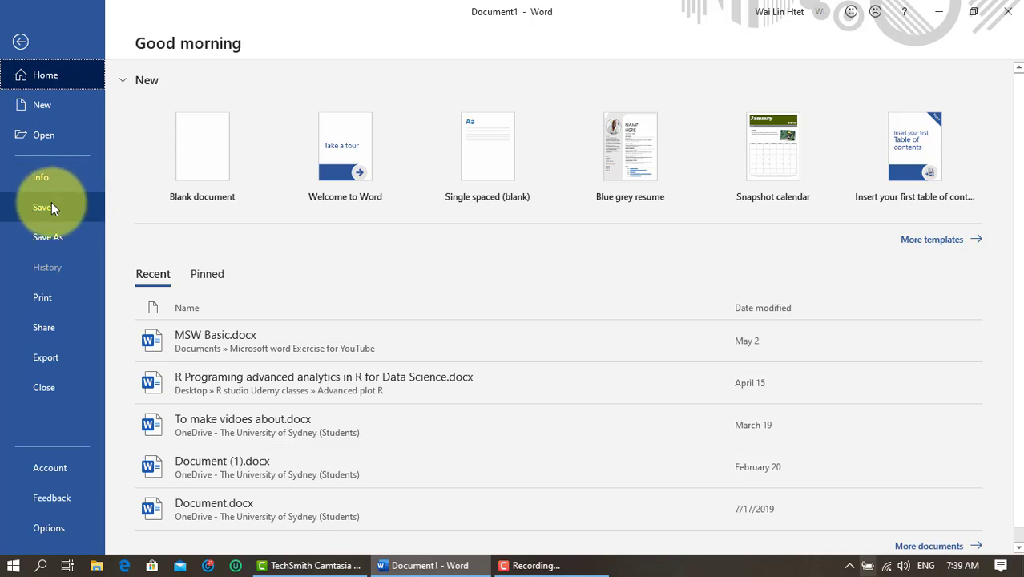
{"action": "left_click", "coordinate": [32, 308]}
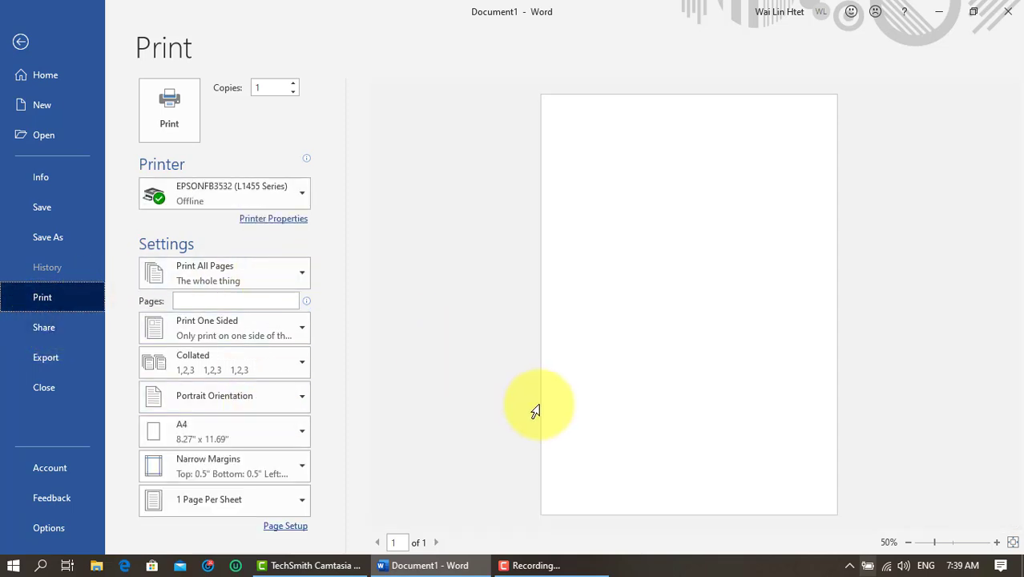
{"action": "left_click", "coordinate": [65, 340]}
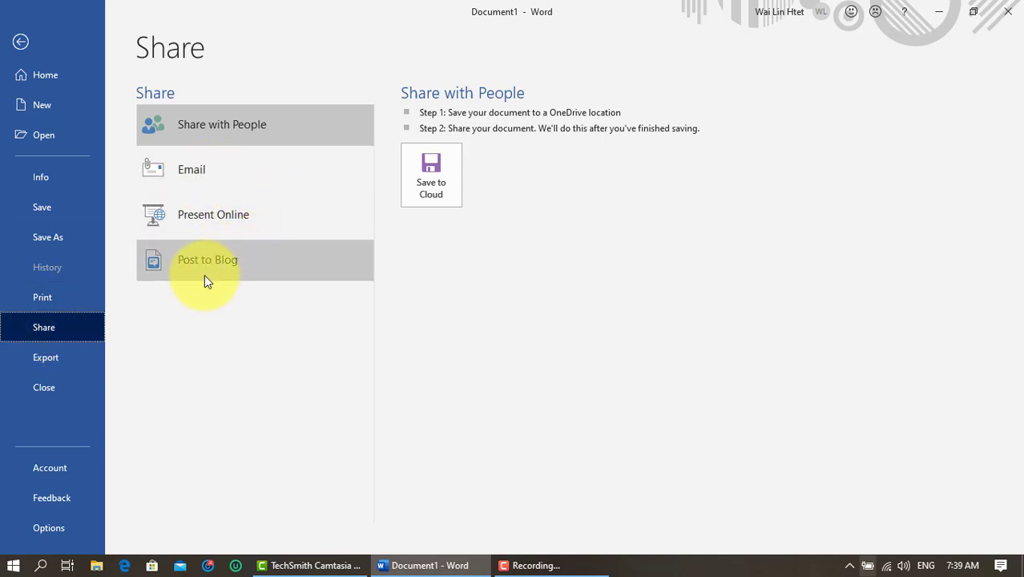
Enable the Developer tab in Word's ribbon customization options and apply the change.
{"action": "left_click", "coordinate": [53, 526]}
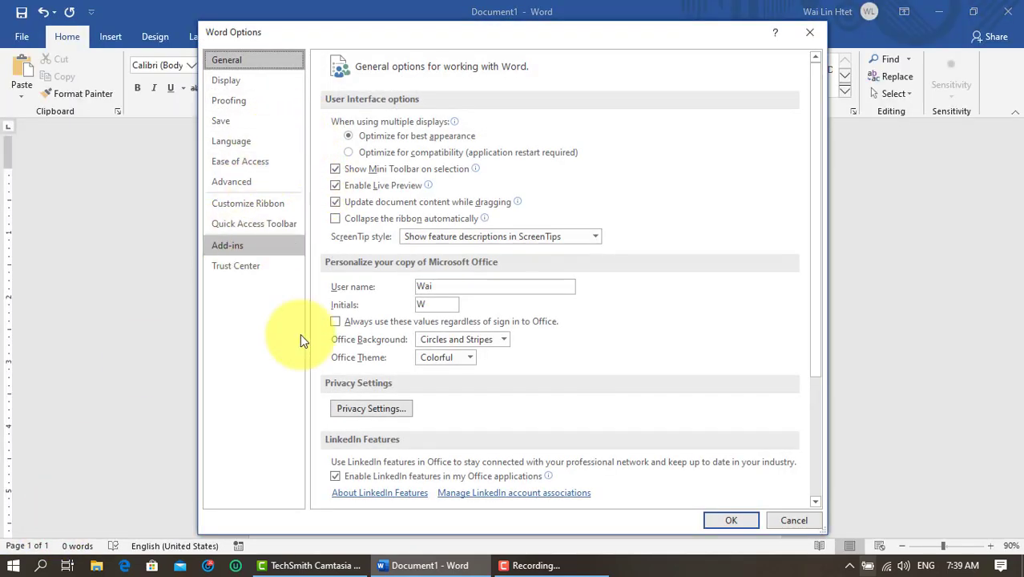
{"action": "left_click", "coordinate": [228, 208]}
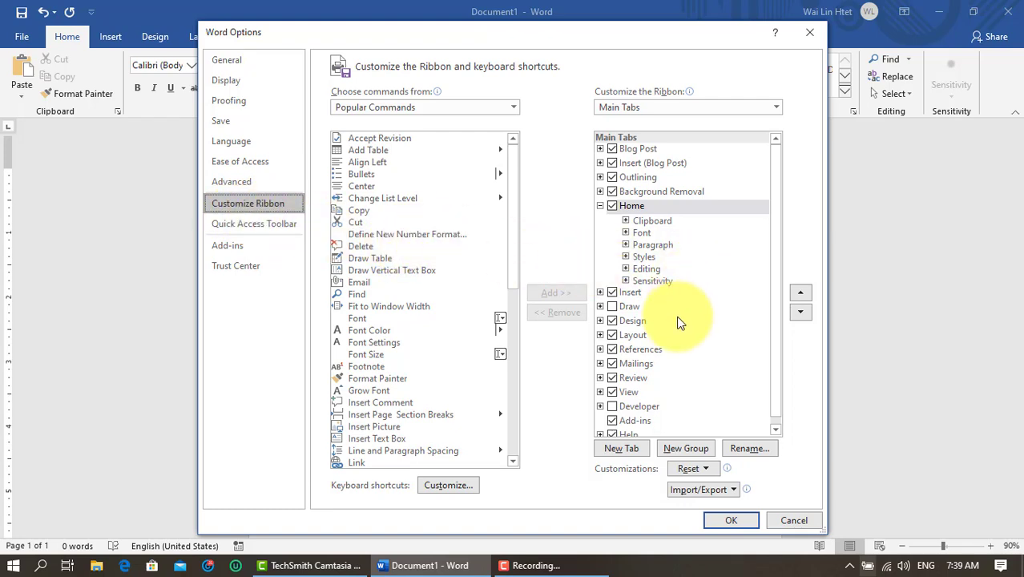
{"action": "scroll", "coordinate": [680, 321], "scroll_direction": "down", "scroll_amount": 1}
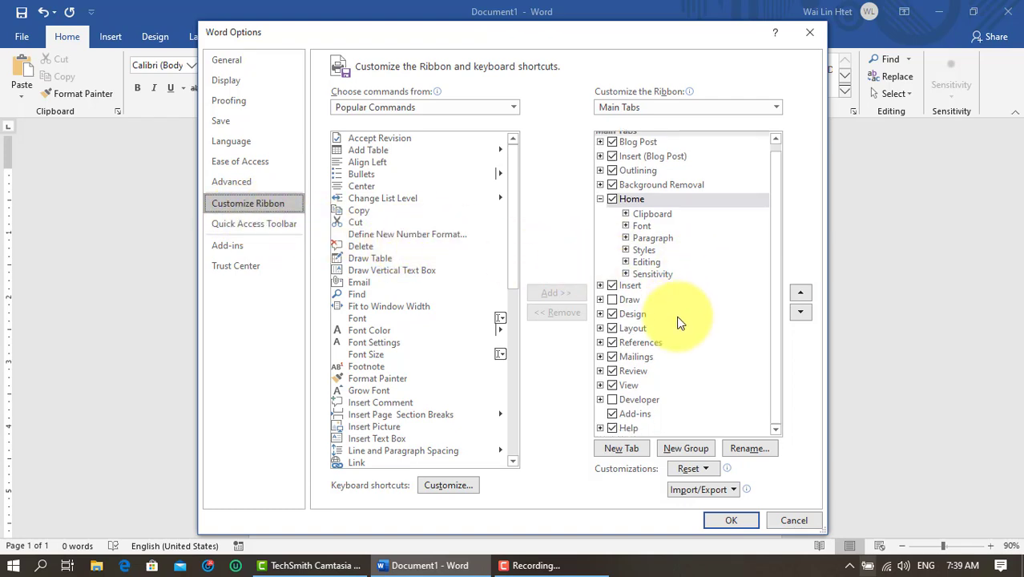
{"action": "left_click", "coordinate": [611, 399]}
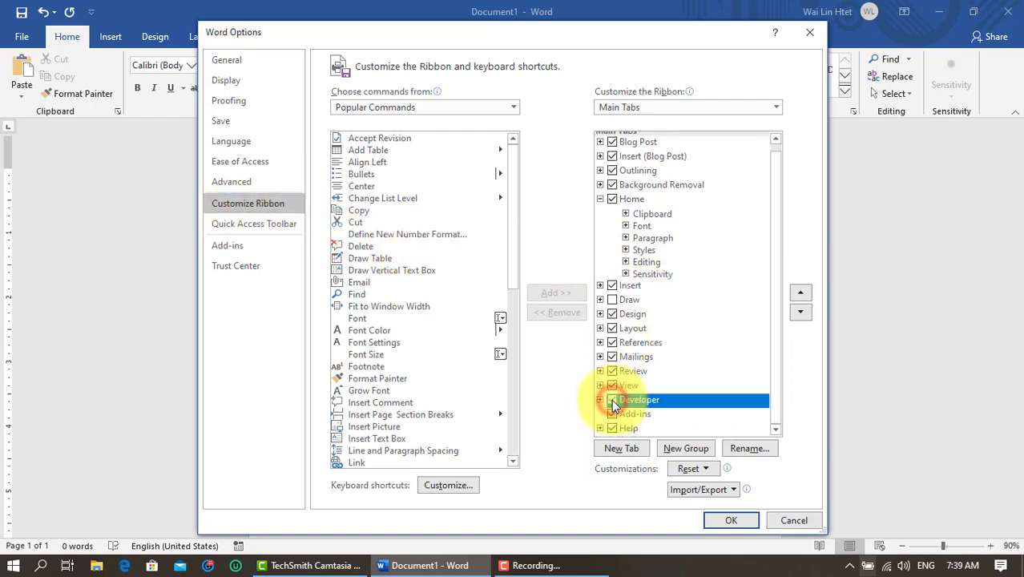
{"action": "left_click", "coordinate": [731, 521]}
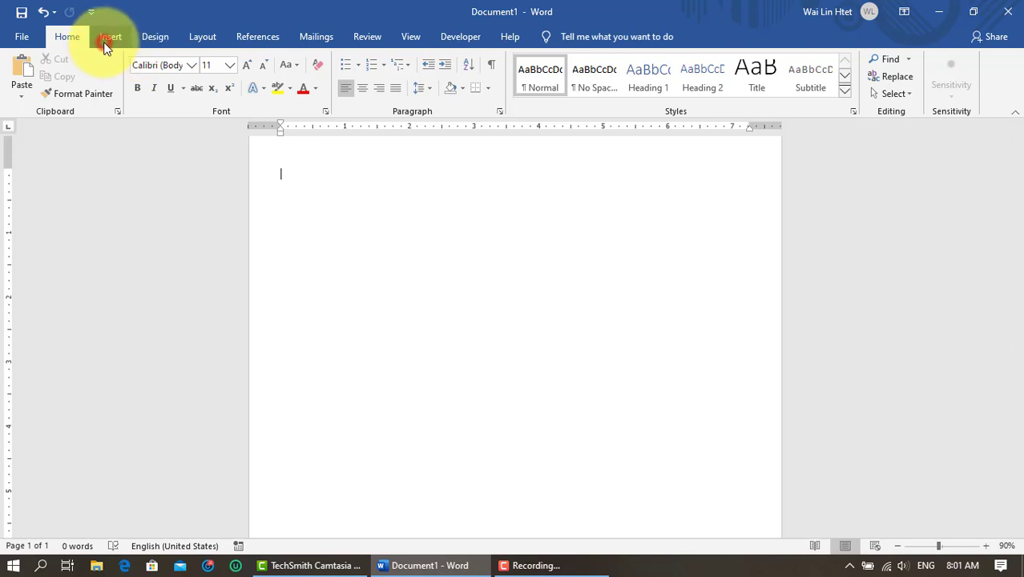
Insert an online picture from the Beach category, choosing the white sand beach with palm trees beside the blue sea.
{"action": "left_click", "coordinate": [118, 36]}
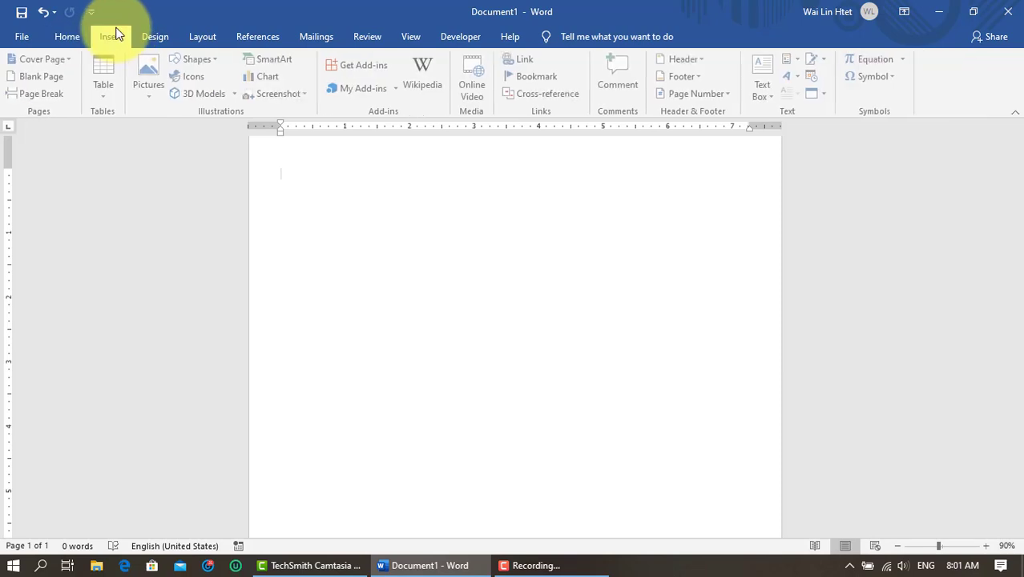
{"action": "left_click", "coordinate": [152, 100]}
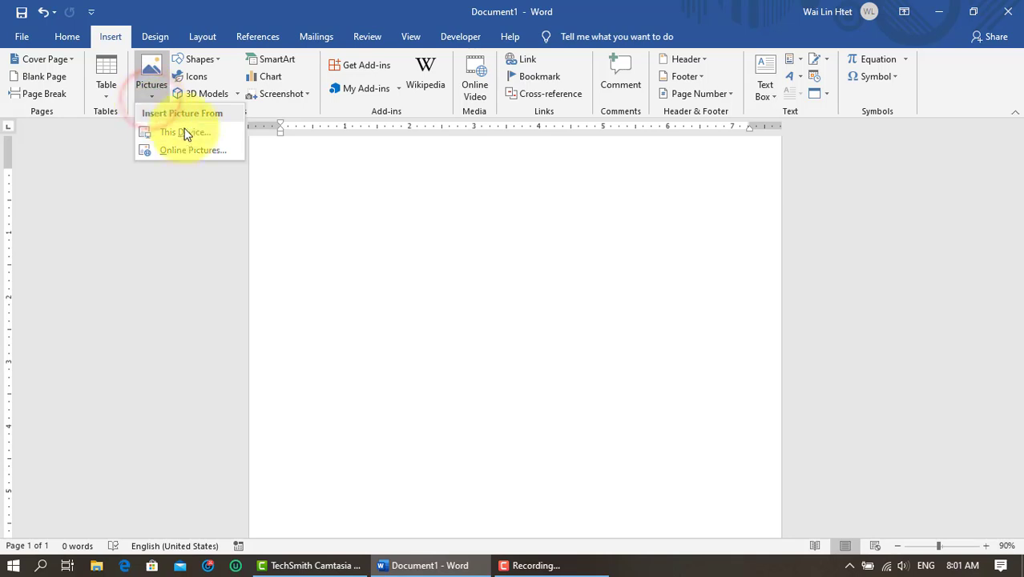
{"action": "left_click", "coordinate": [192, 151]}
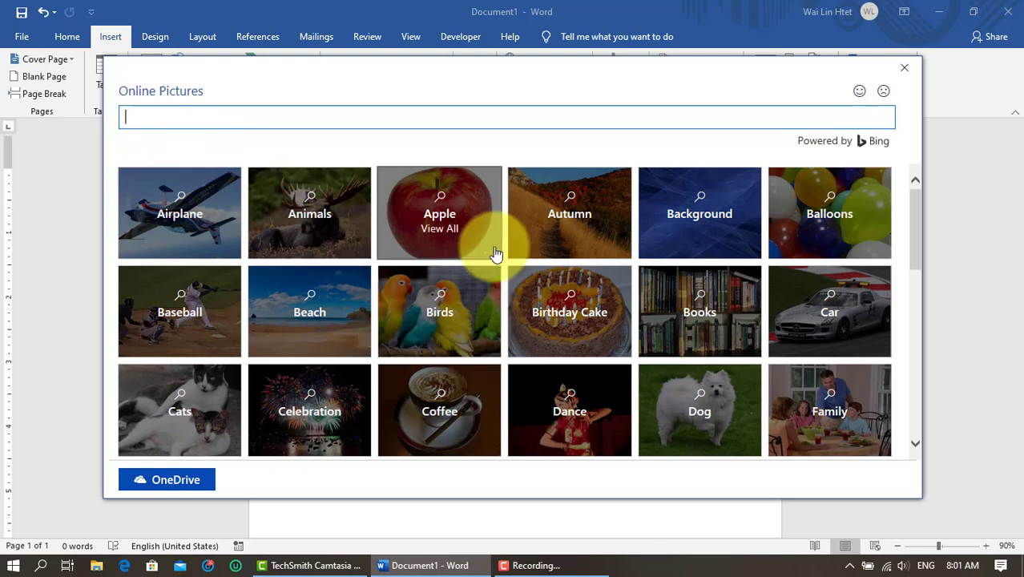
{"action": "left_click", "coordinate": [330, 318]}
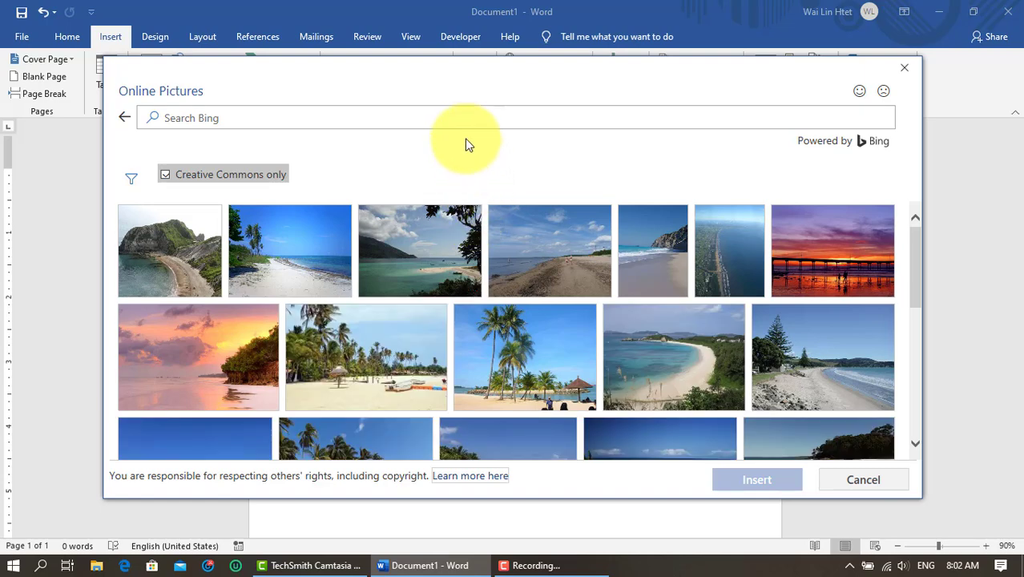
{"action": "left_click_drag", "start_coordinate": [473, 75], "coordinate": [471, 108]}
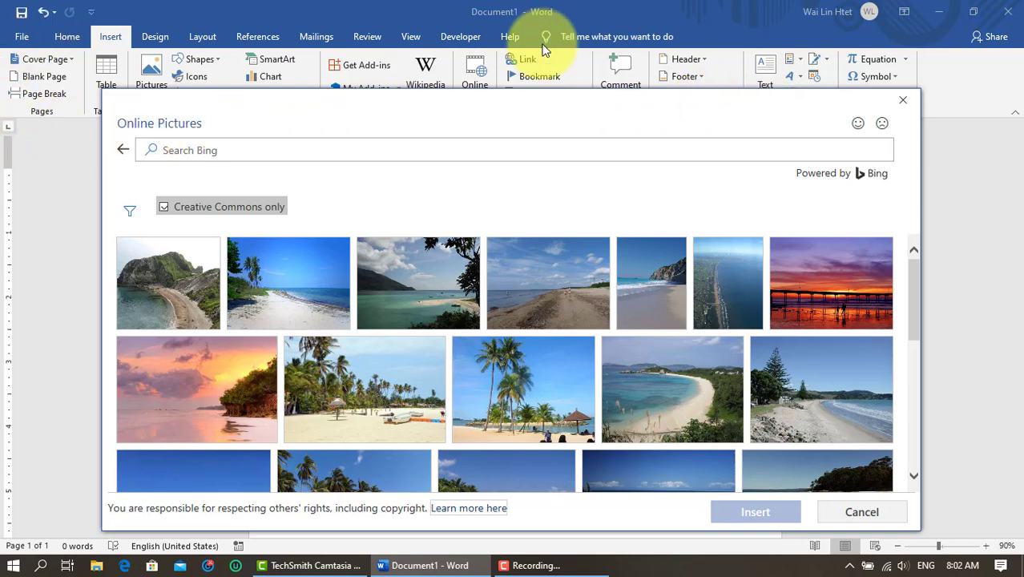
{"action": "left_click", "coordinate": [284, 271]}
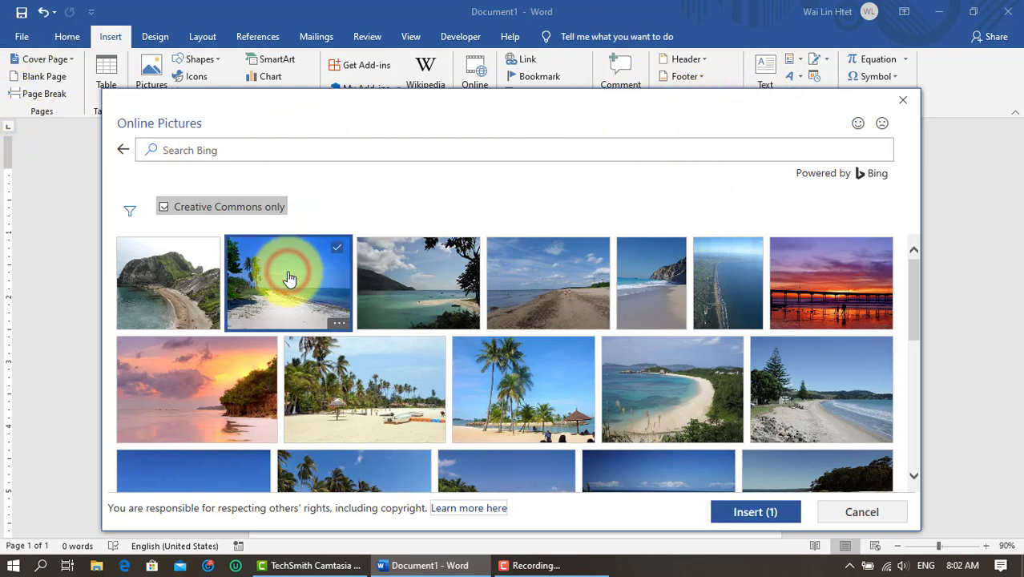
{"action": "left_click", "coordinate": [777, 519]}
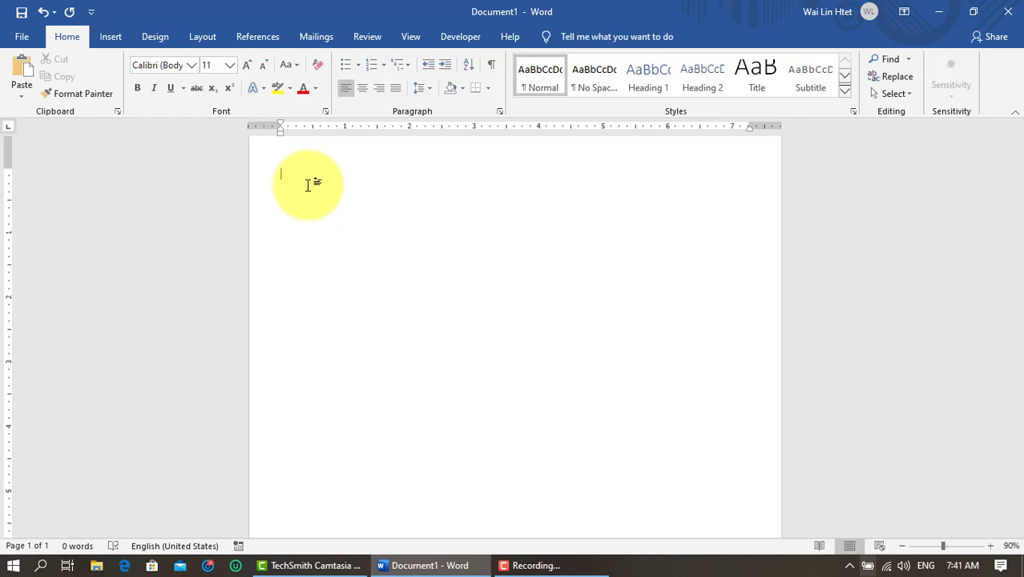
{"action": "left_click", "coordinate": [535, 565]}
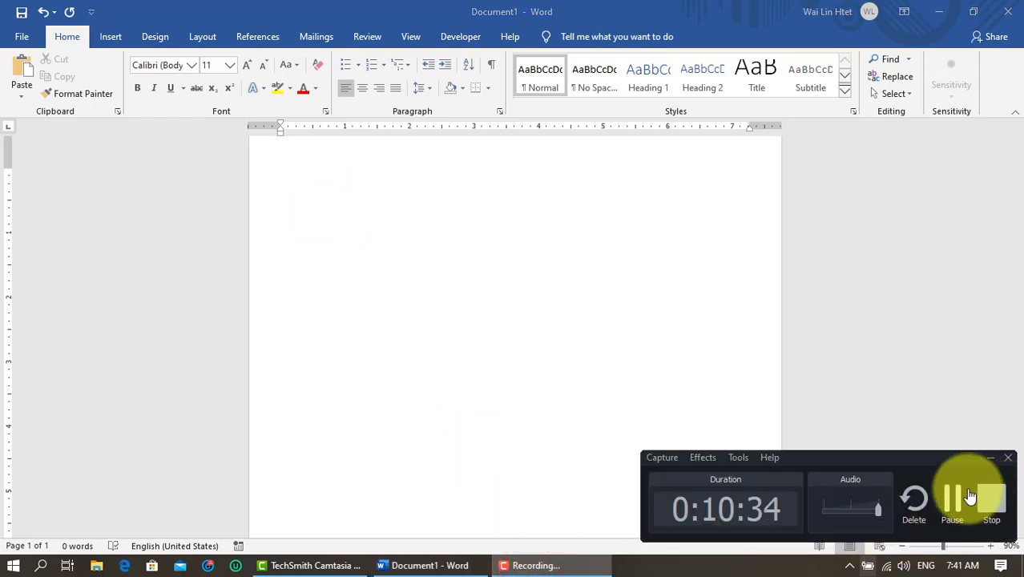